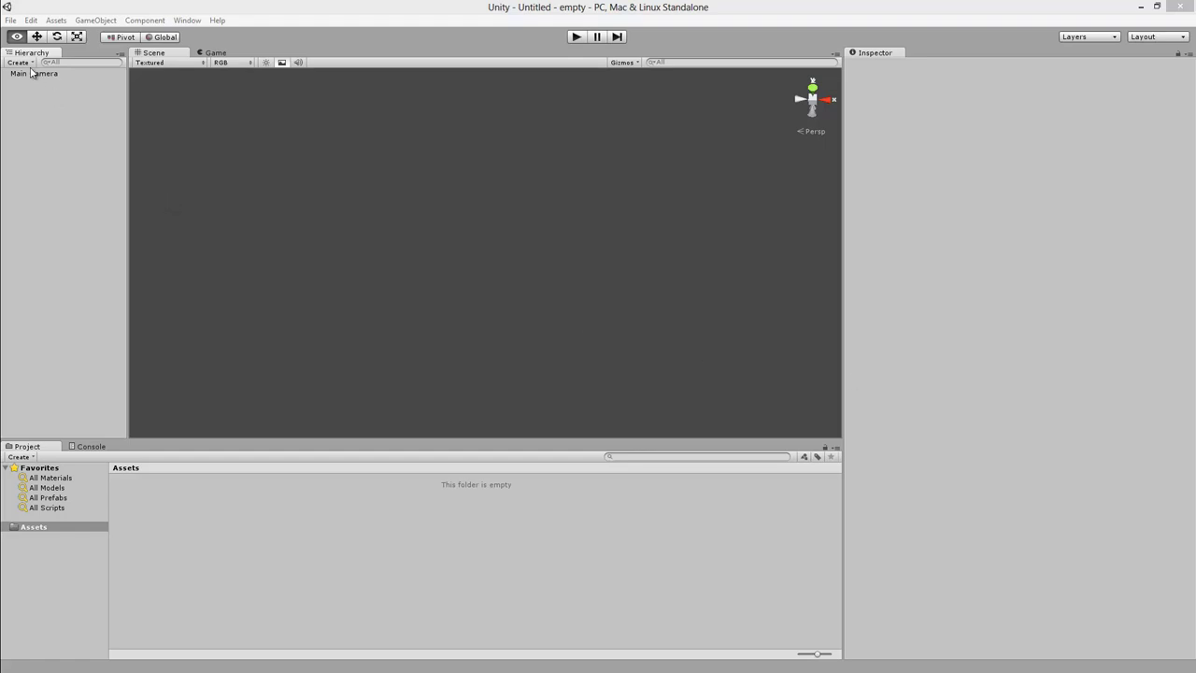
- Open the File menu to reach the New Project command
click(10, 19)
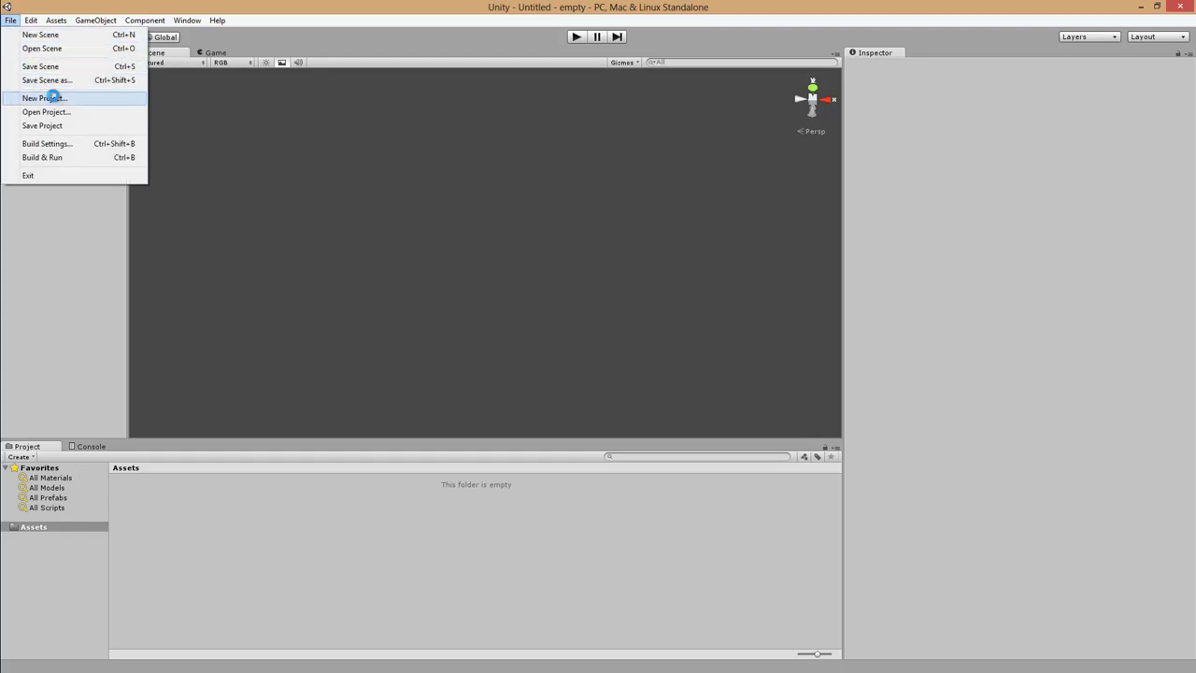
- Start a new project and browse for its location in the C:\Unity folder
click(45, 97)
click(714, 289)
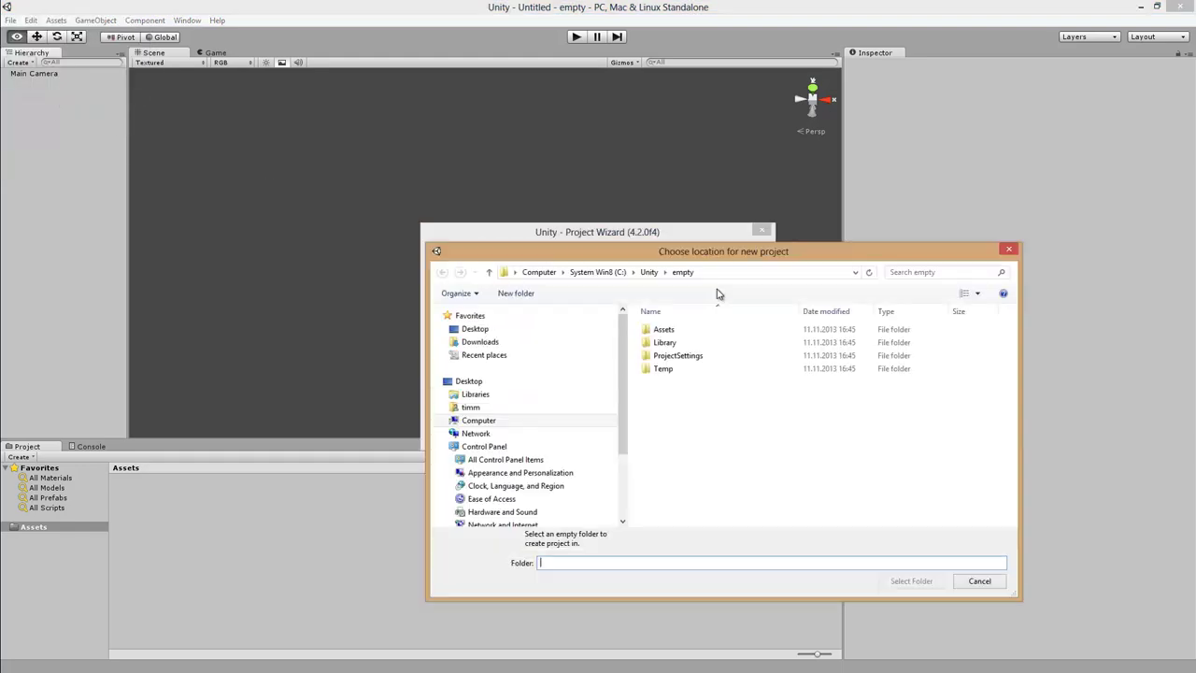
click(649, 272)
- Create a new PingPong folder in C:\Unity and create the project there
right_click(698, 402)
mouse_move(773, 564)
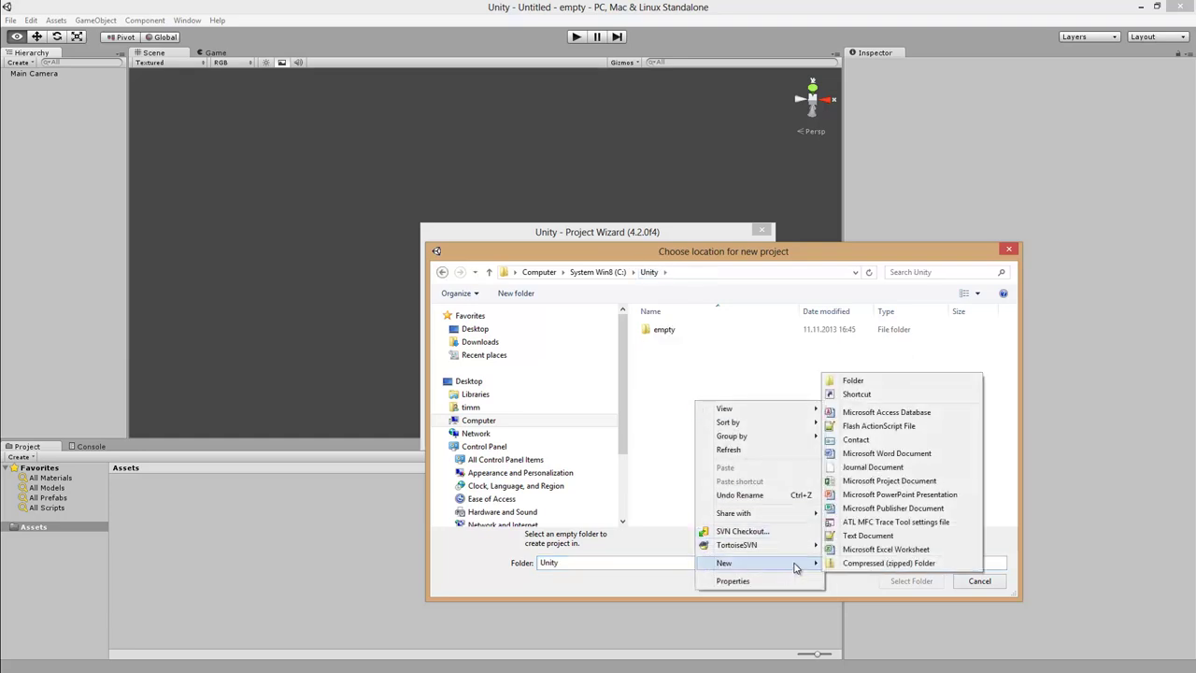
click(878, 385)
text(PingPong)
click(904, 559)
click(906, 558)
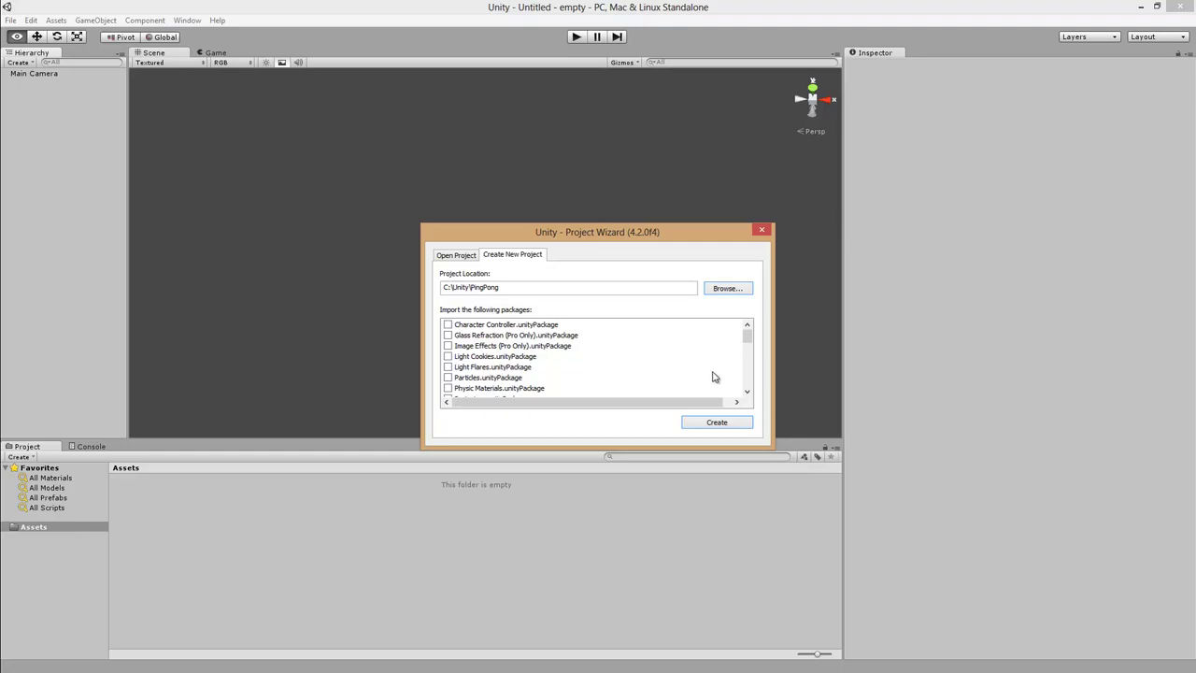
click(732, 422)
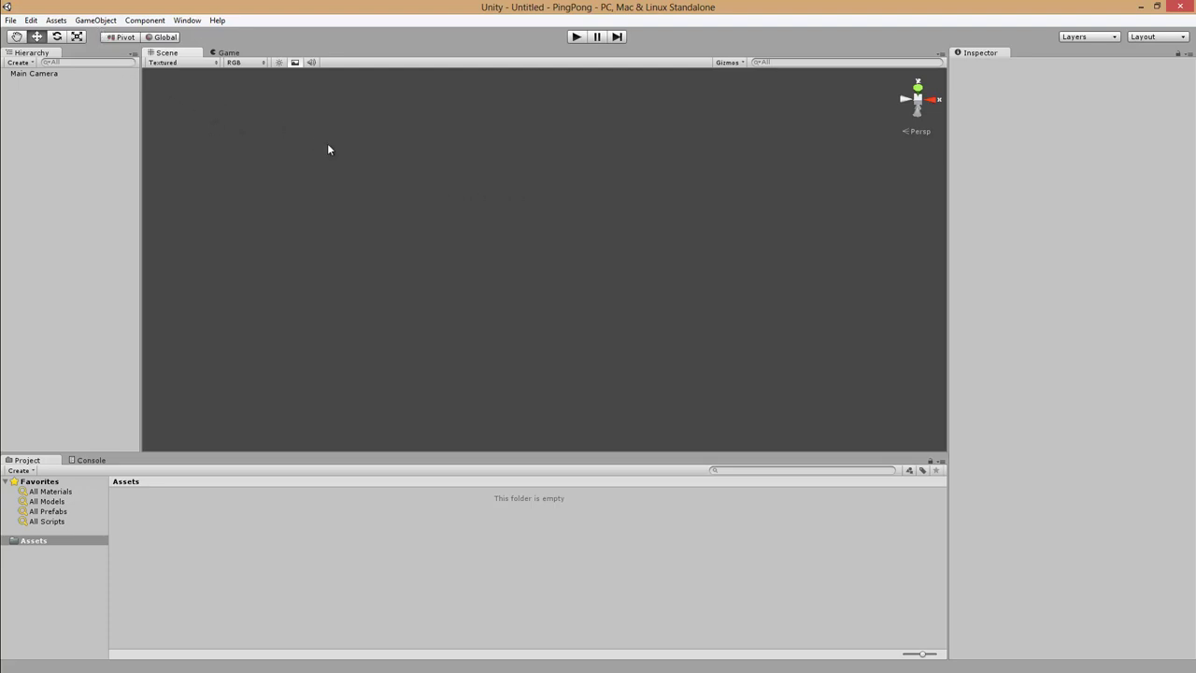
- Add a default Cube to the scene from GameObject > Create Other > Cube
click(97, 21)
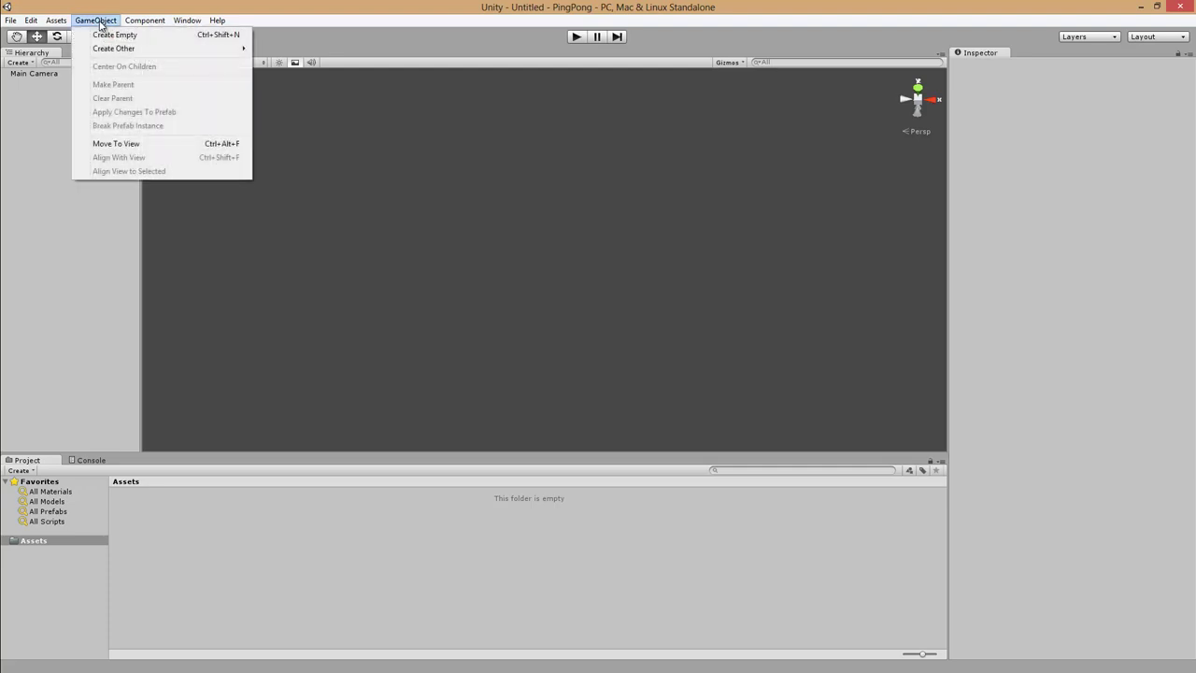
mouse_move(107, 51)
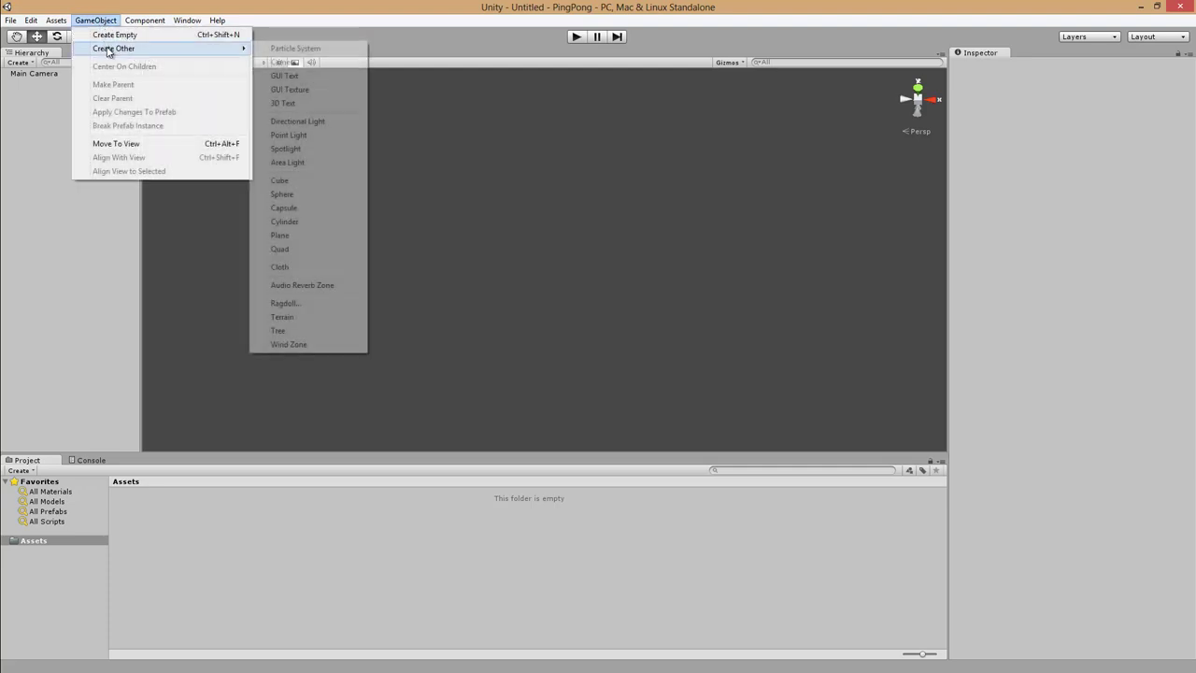
click(301, 182)
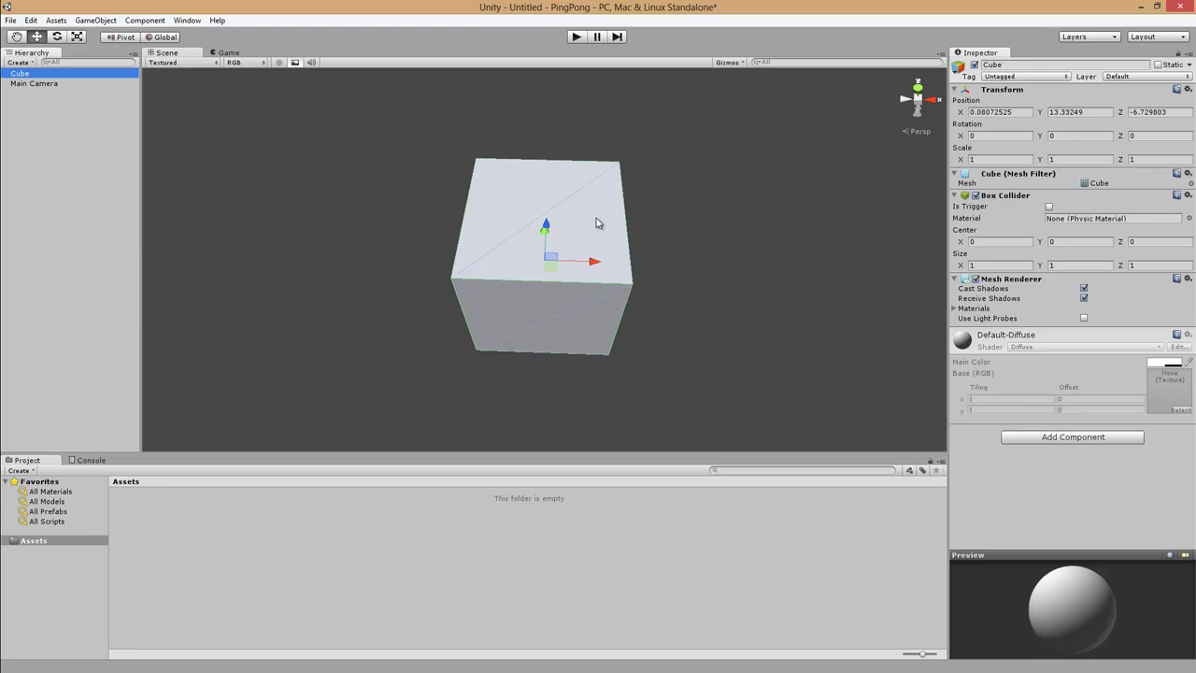
click(60, 151)
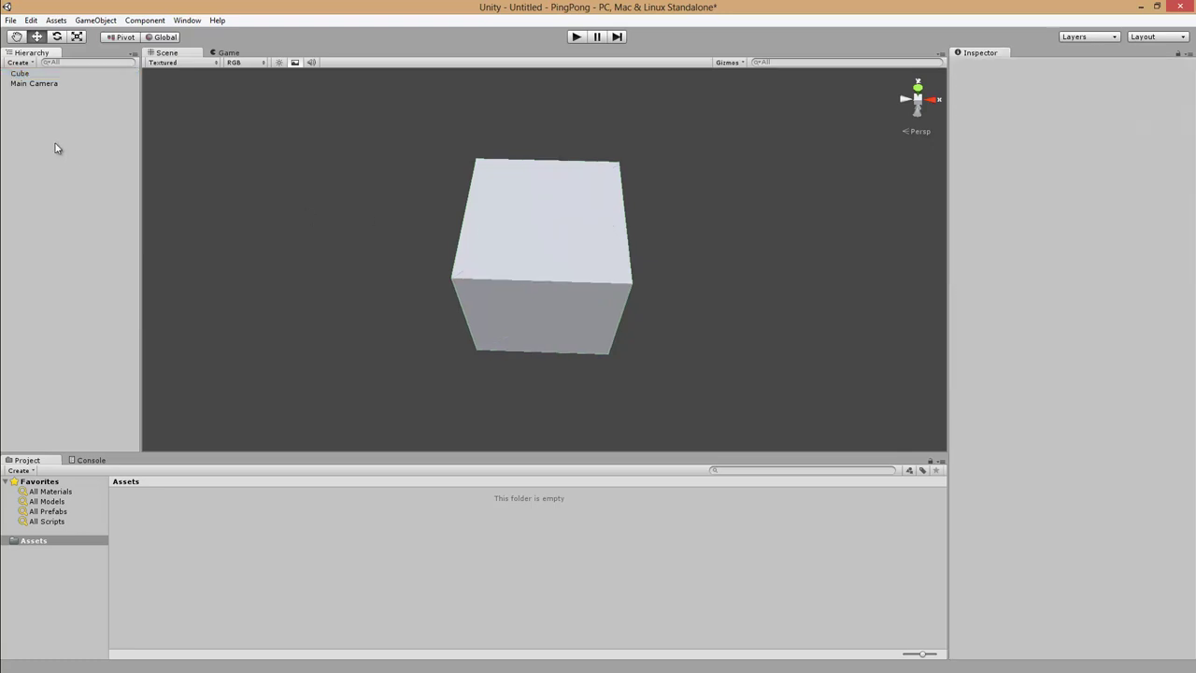
click(49, 74)
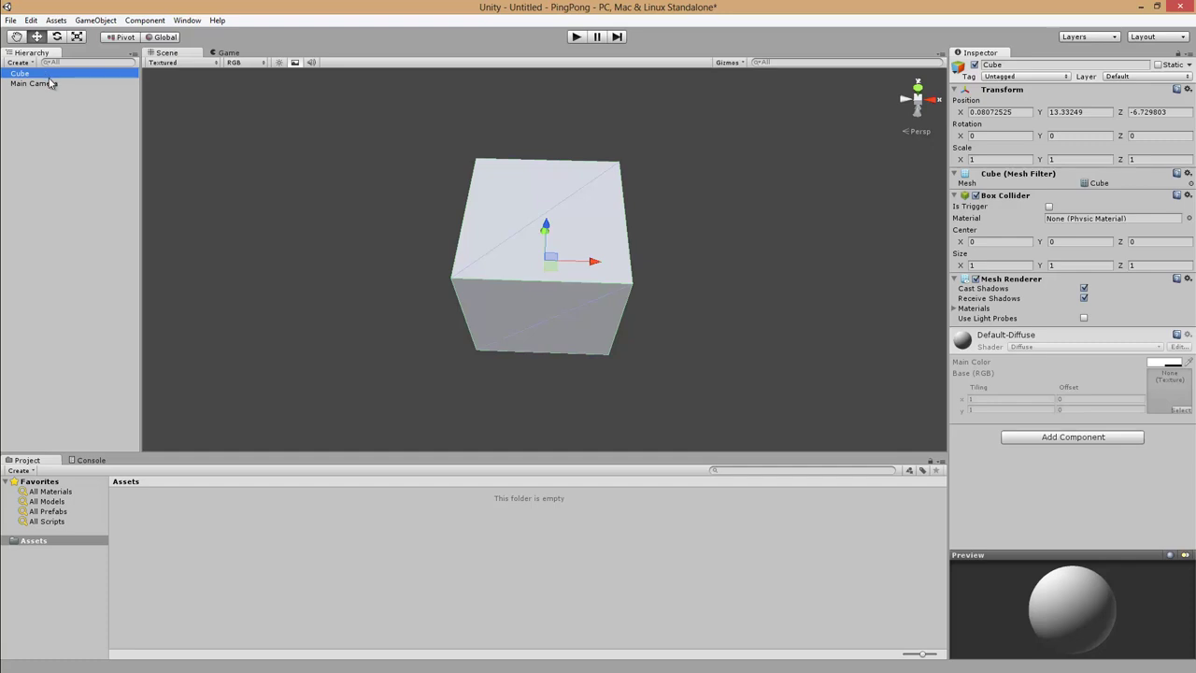
click(1018, 91)
click(1005, 103)
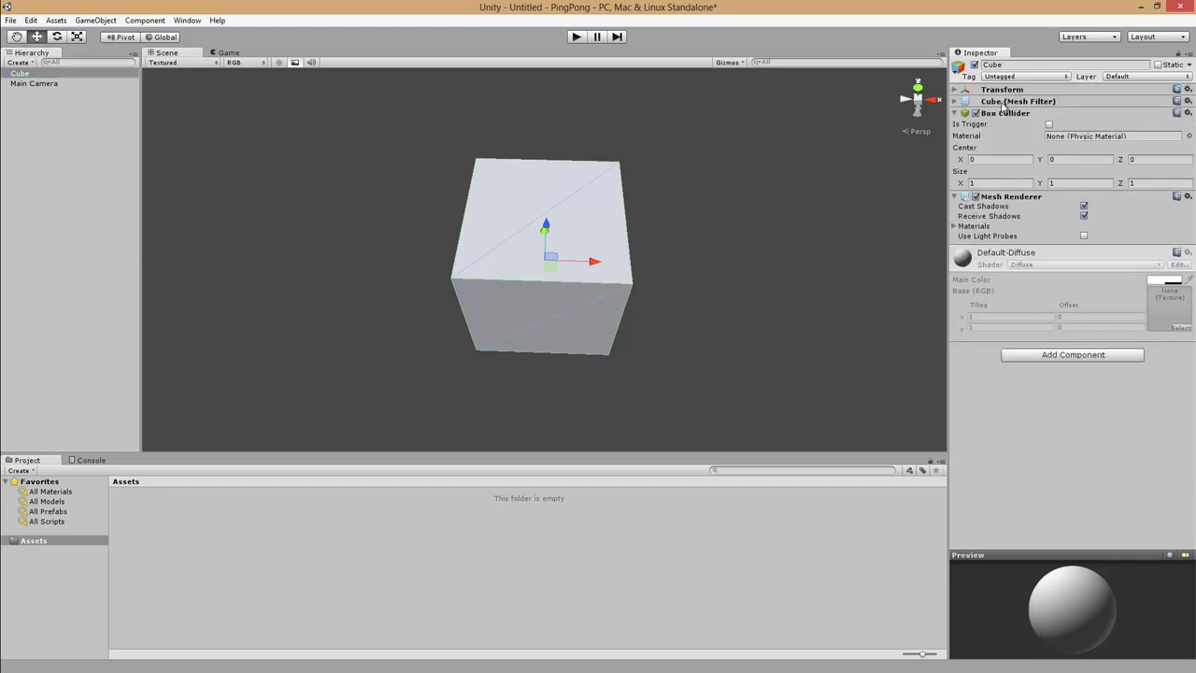
click(1005, 114)
click(1008, 126)
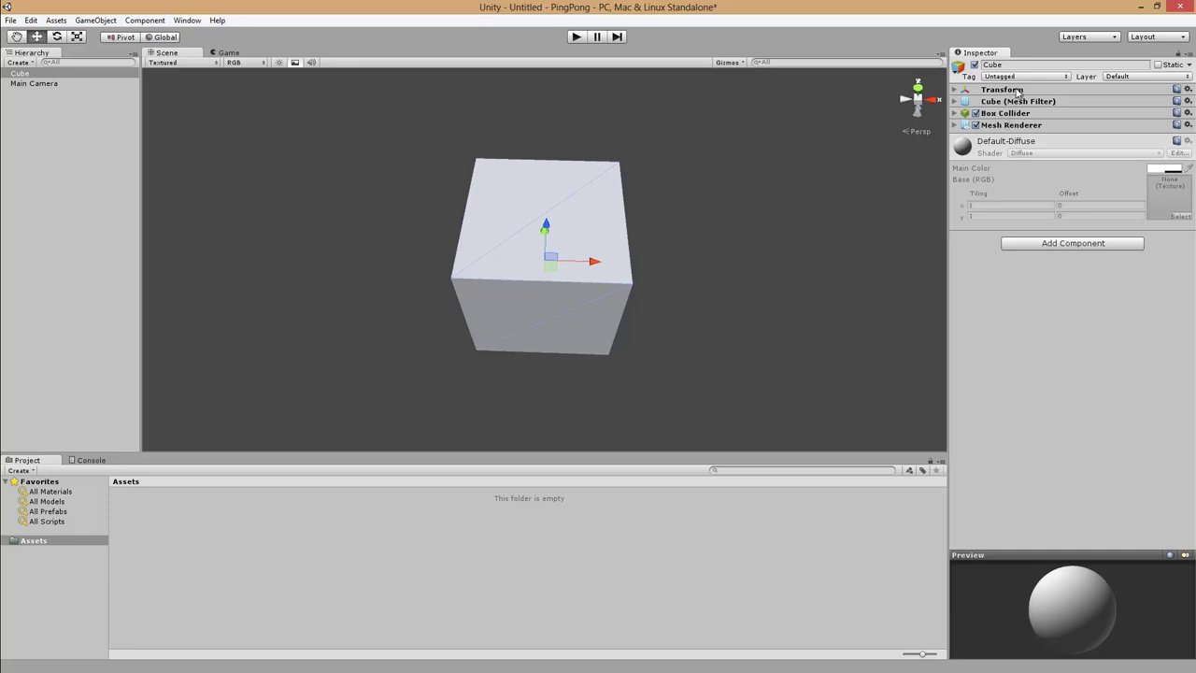
click(1017, 90)
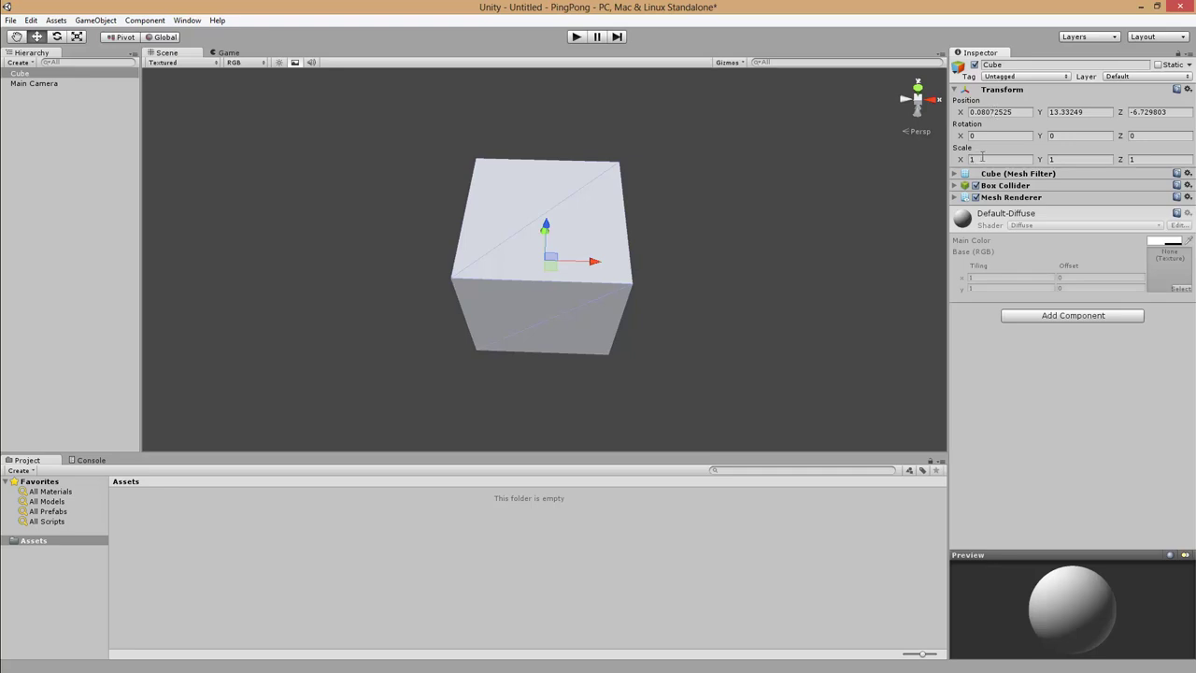
click(998, 90)
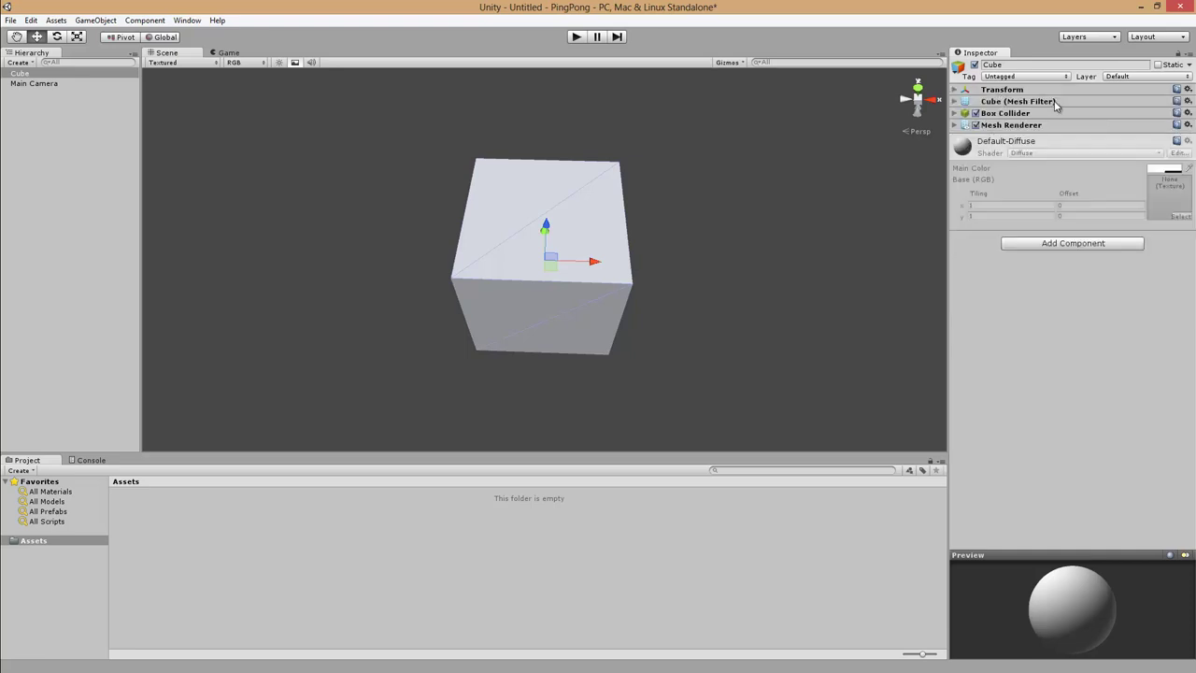
click(1019, 100)
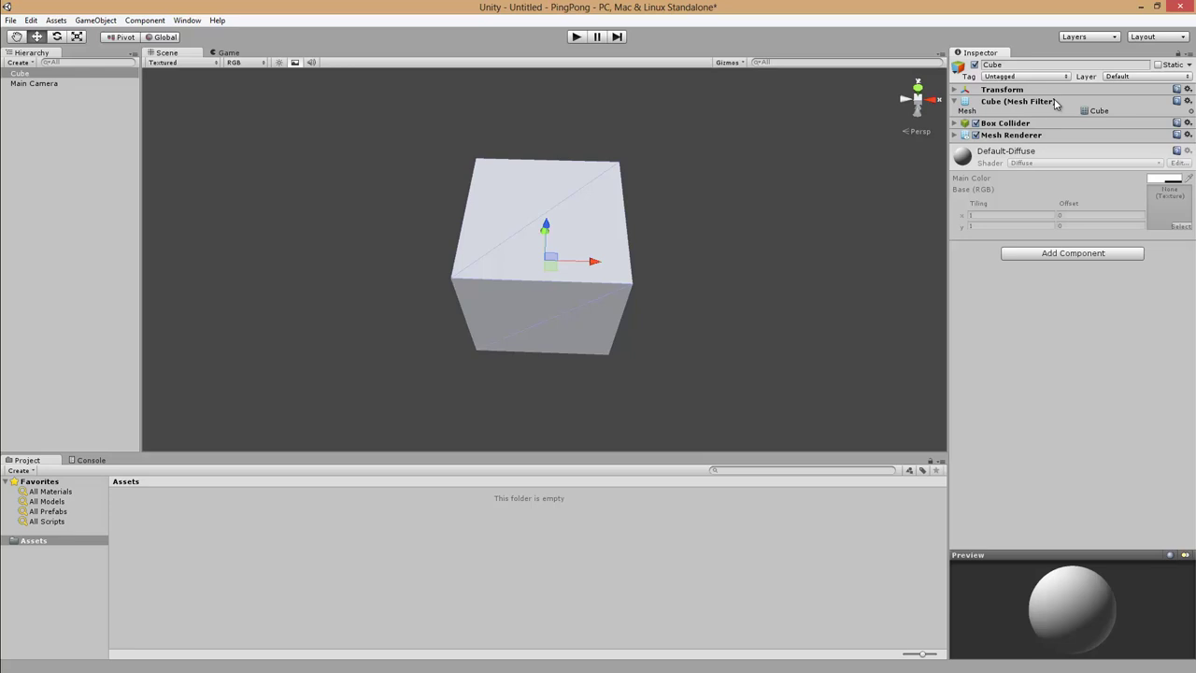
click(1054, 102)
click(1046, 115)
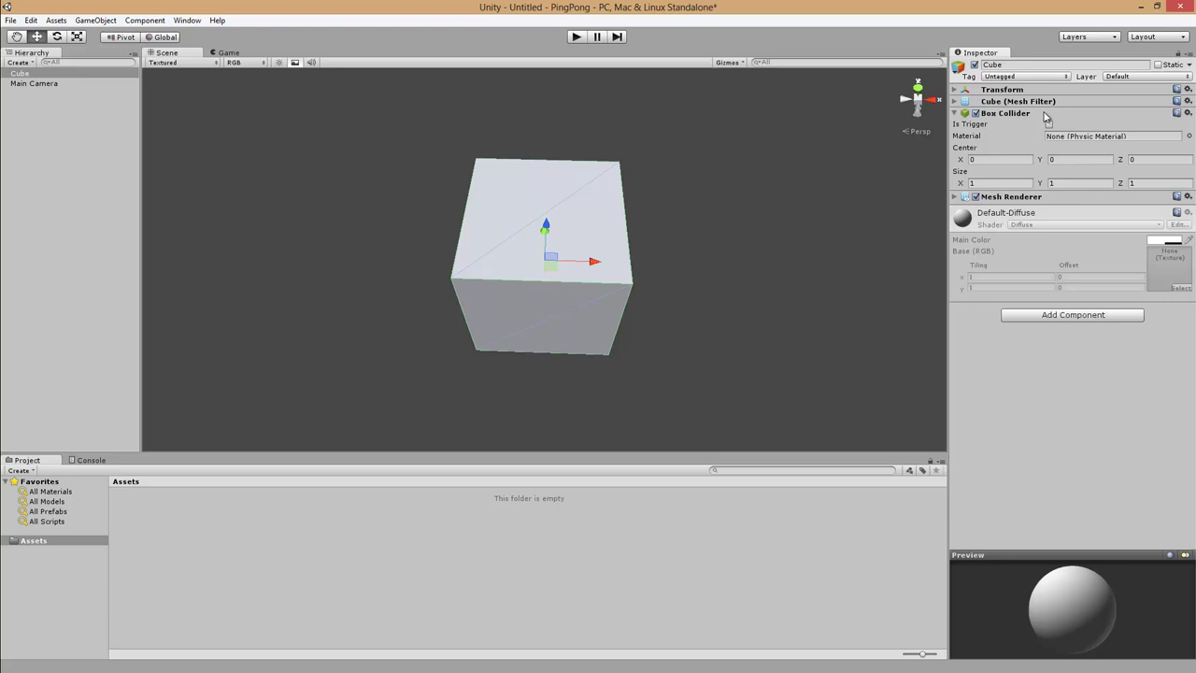
click(1046, 115)
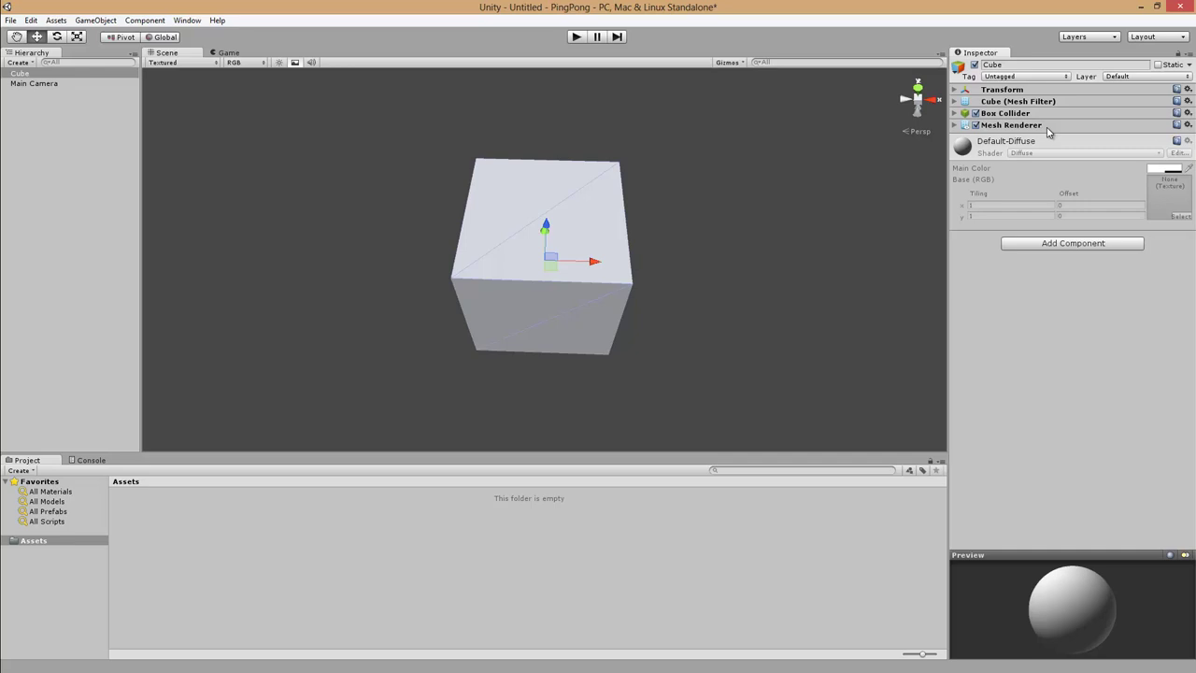
click(728, 213)
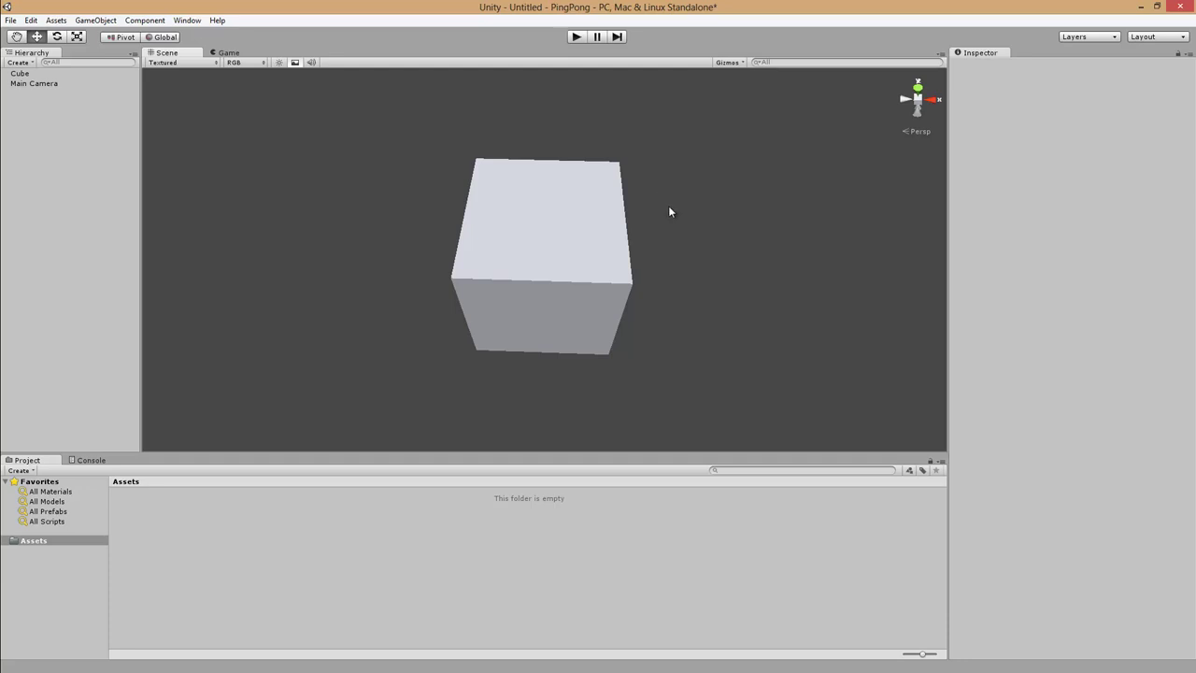
- Turn the Scene camera and fly it back, forward and sideways around the cube with W, A, S, D
right_drag(672, 208, 658, 123)
key(s)
key(w)
key(a)
key(d)
key(s)
key(a)
key(w)
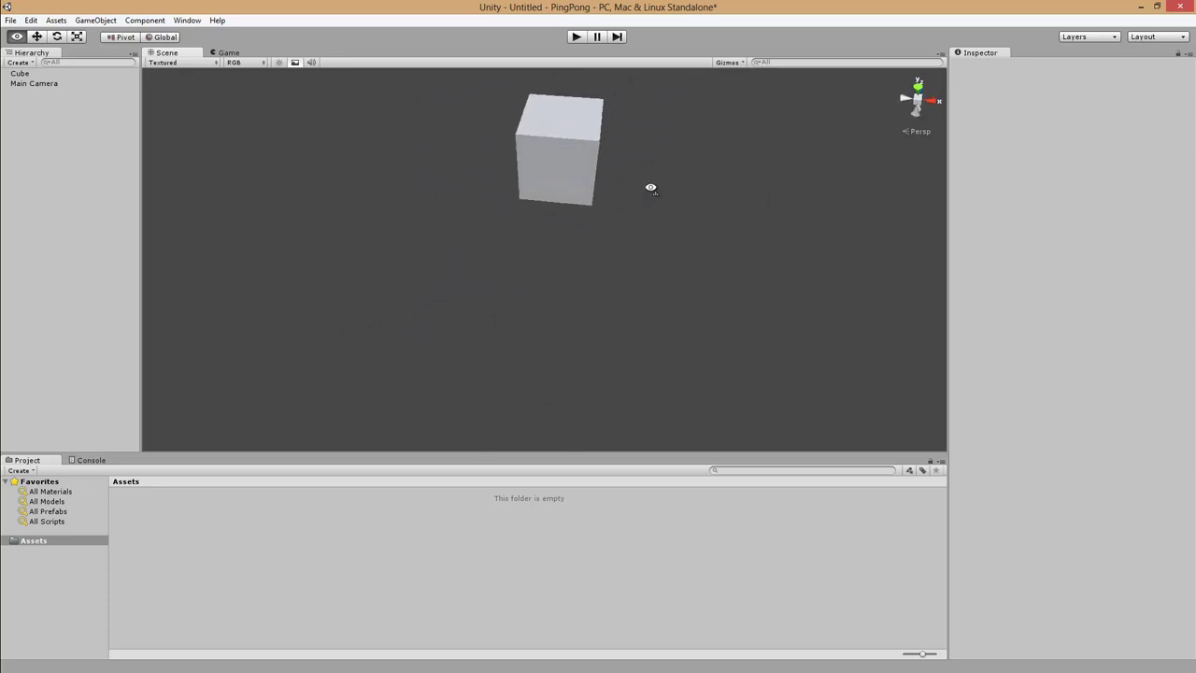